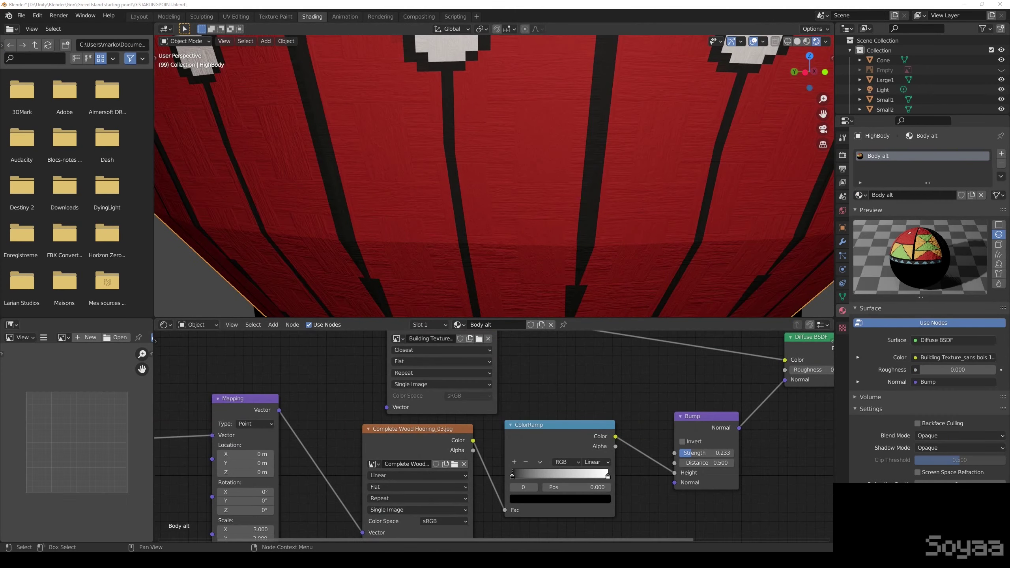
Try a Clamp node between the wood texture and the ColorRamp, then delete it
{"action": "type", "text": "clamp"}
{"action": "key", "text": "Return"}
{"action": "left_click", "coordinate": [484, 426]}
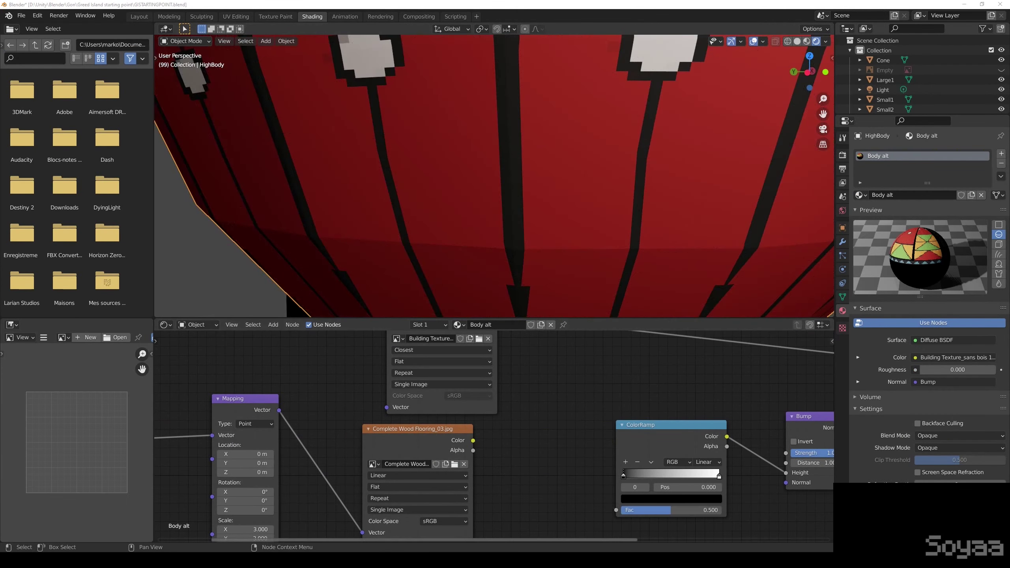
{"action": "key", "text": "x"}
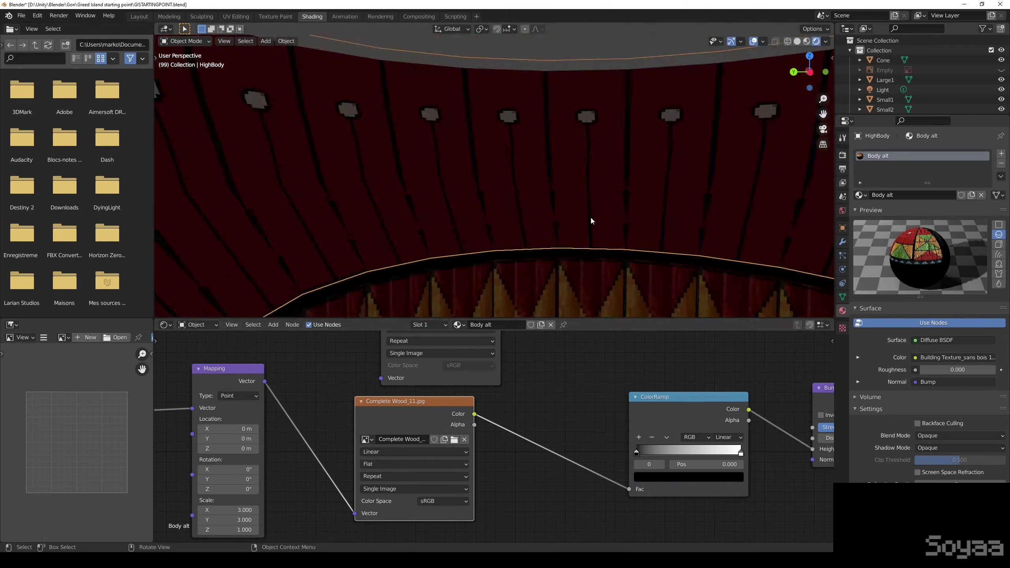
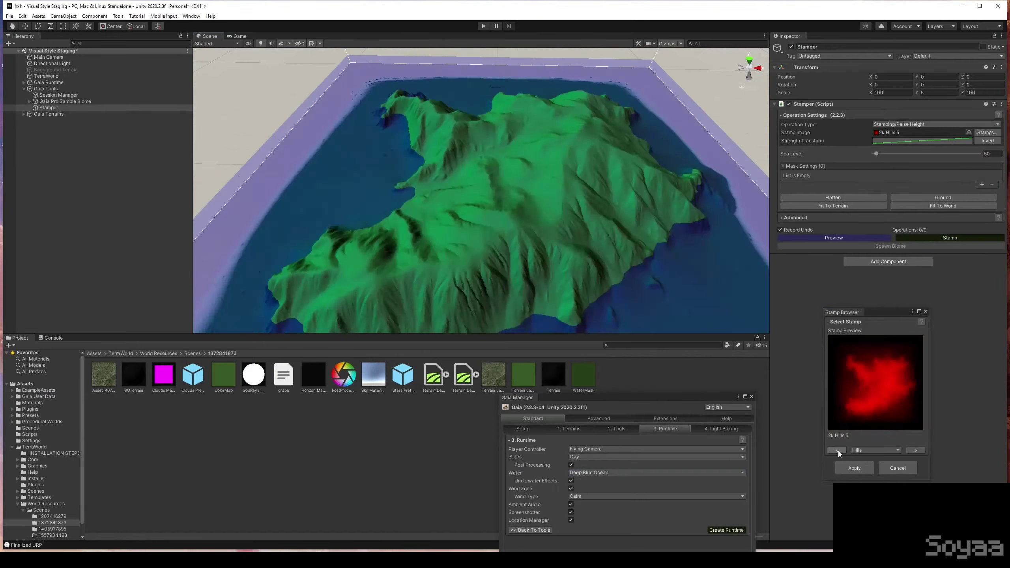
Pick a different hills stamp for the Gaia island terrain
{"action": "left_click", "coordinate": [898, 451]}
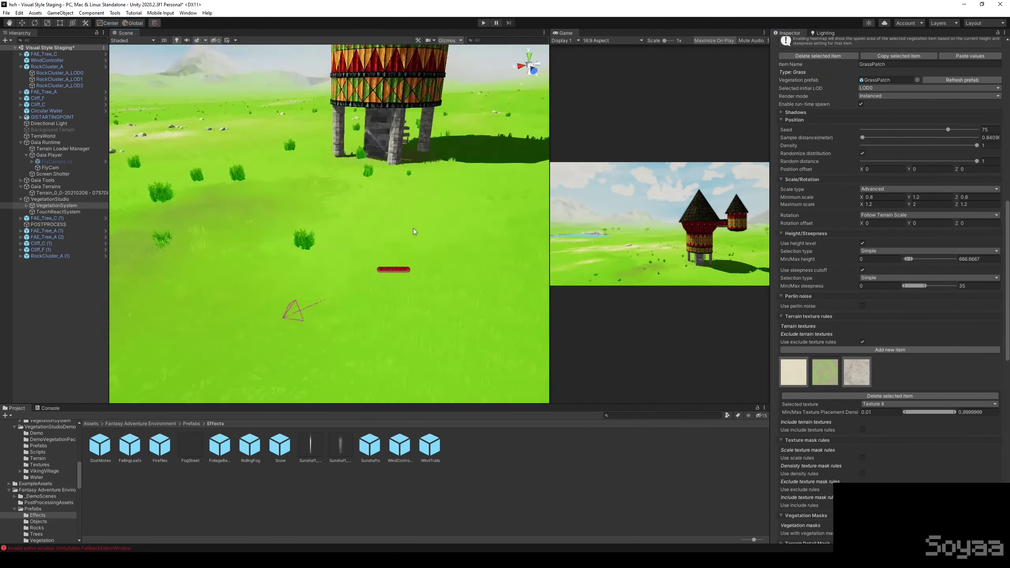
Narrow the grass texture placement density range to about 0.84–1
{"action": "left_click_drag", "start_coordinate": [904, 412], "coordinate": [950, 412]}
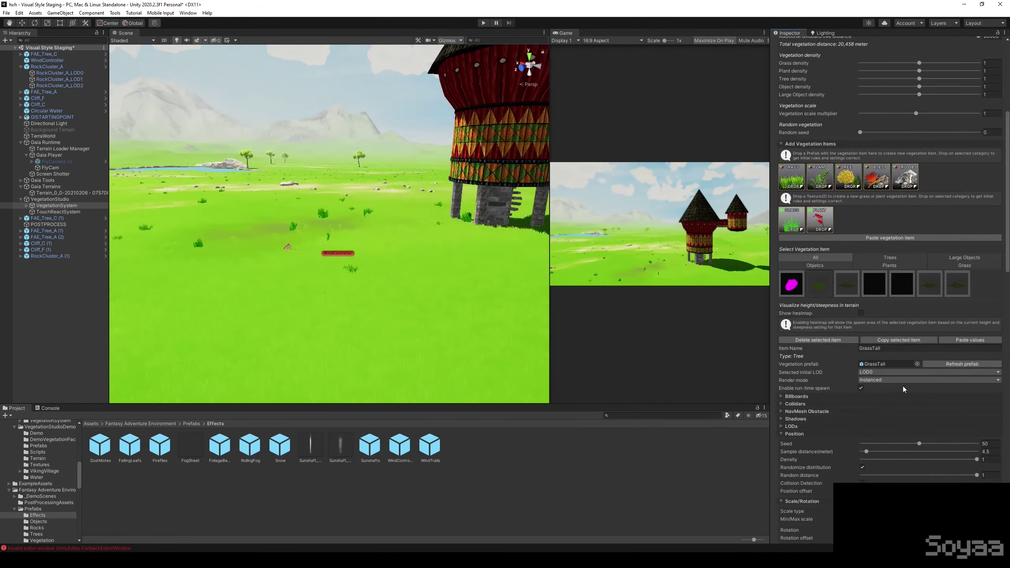
Enter play mode to preview the tower on the grassland
{"action": "key", "text": "ctrl+p"}
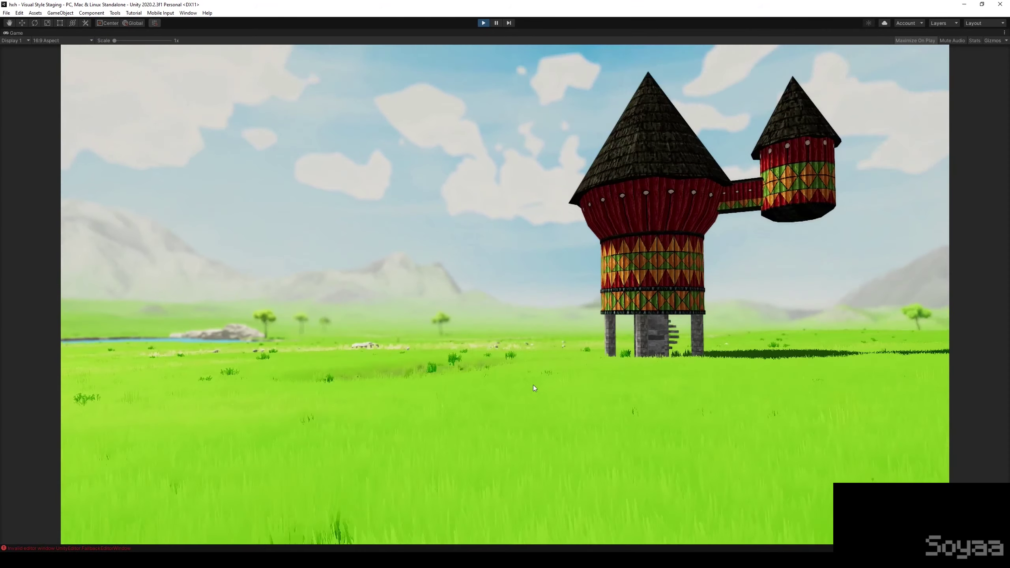